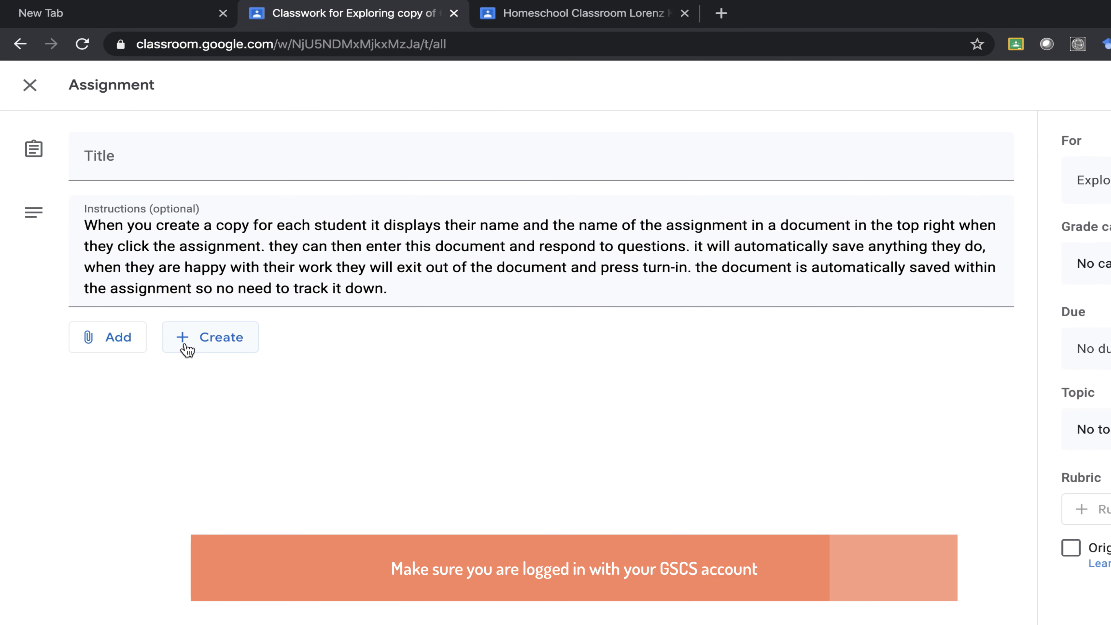
- Attach the Weather Questions doc from Google Drive's Recent files to the assignment draft
{"action": "left_click", "coordinate": [184, 347]}
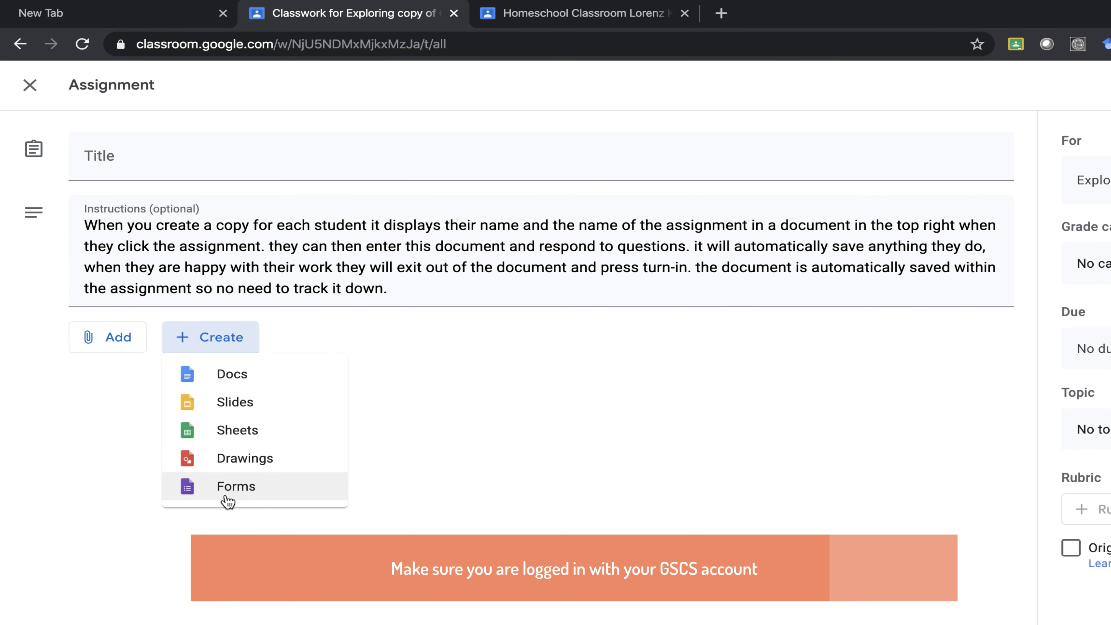
{"action": "left_click", "coordinate": [99, 492]}
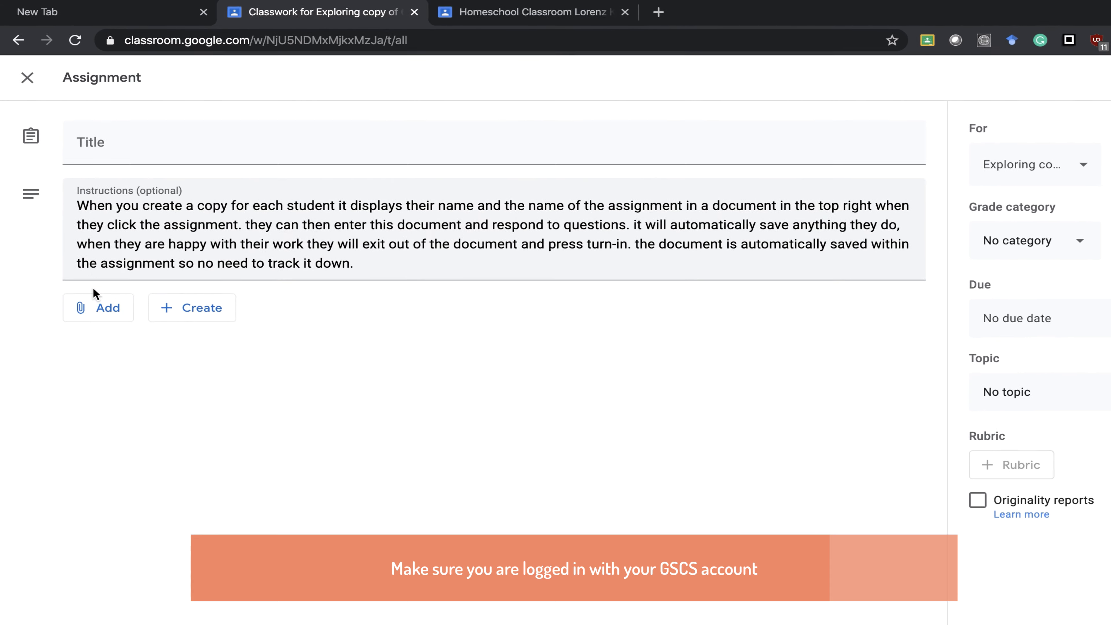
{"action": "left_click", "coordinate": [101, 339]}
{"action": "left_click", "coordinate": [103, 302]}
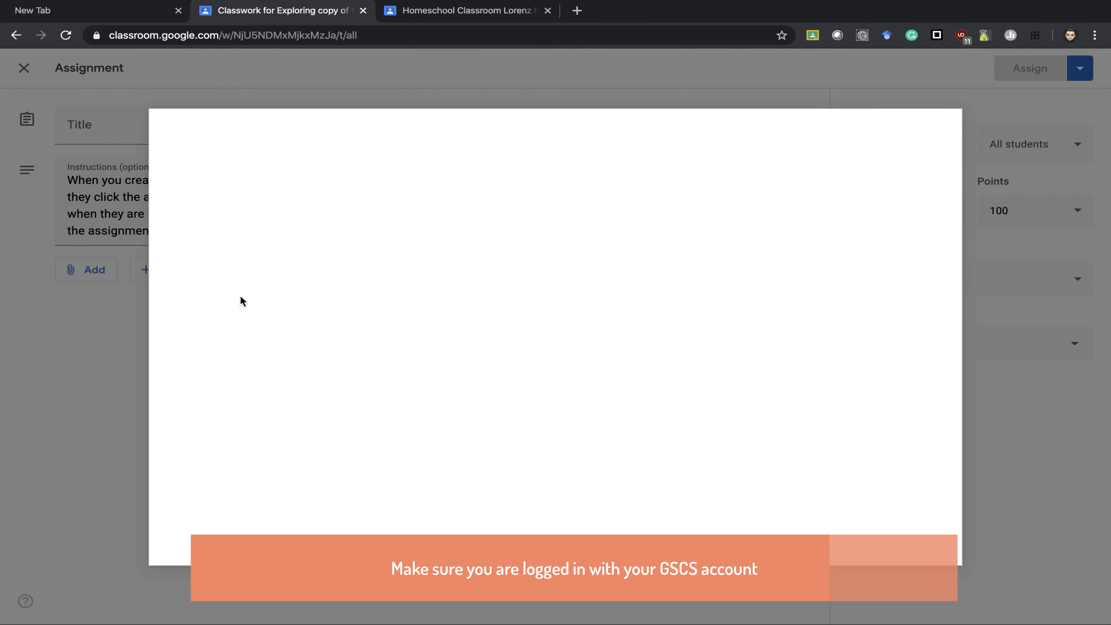
{"action": "left_click", "coordinate": [218, 323]}
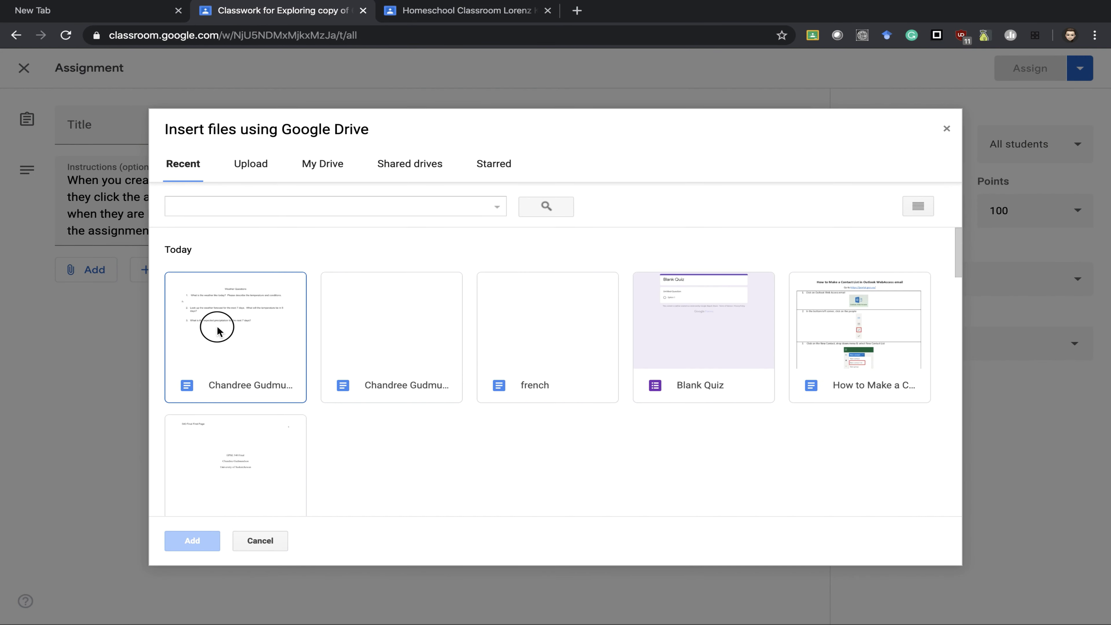
{"action": "left_click", "coordinate": [196, 539]}
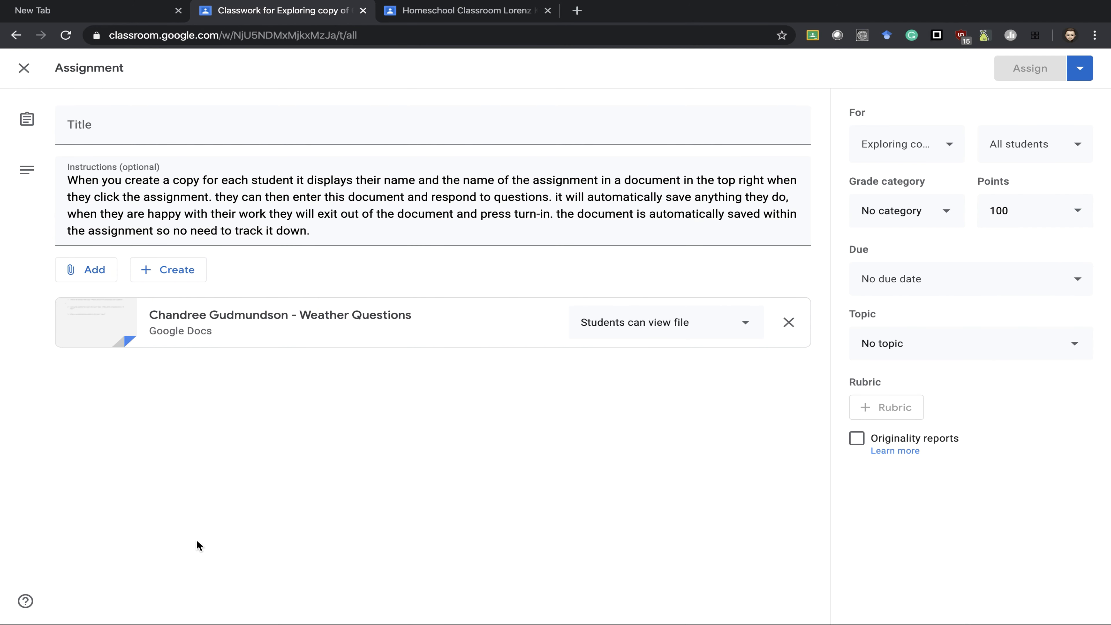
{"action": "left_click", "coordinate": [749, 329]}
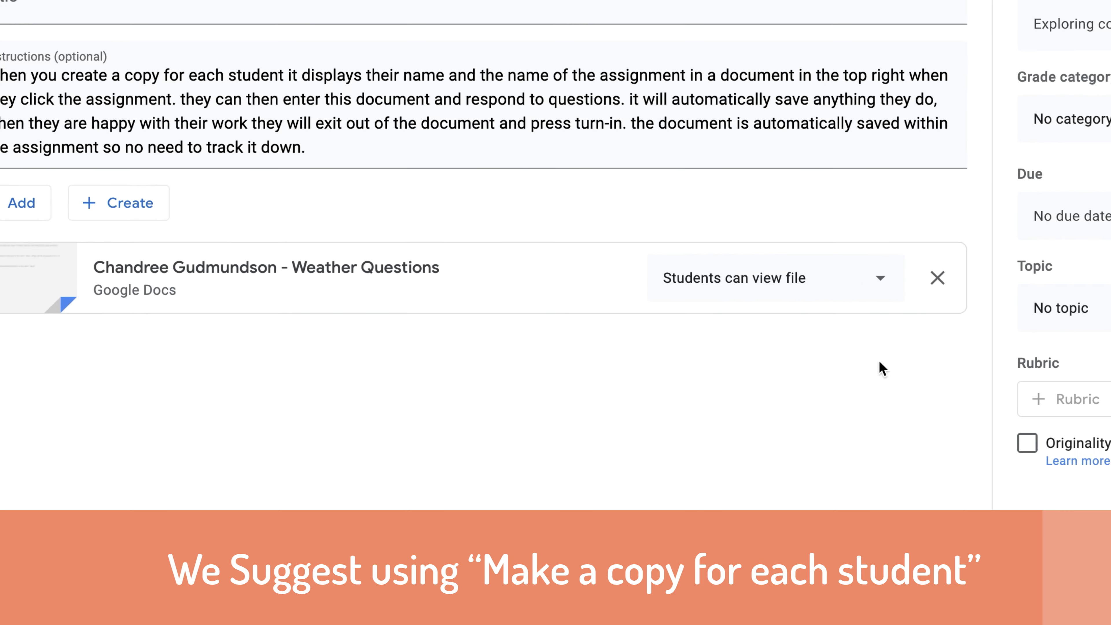
- Set the Weather Questions attachment to 'Make a copy for each student' and title the assignment 'test'
{"action": "left_click", "coordinate": [1048, 219]}
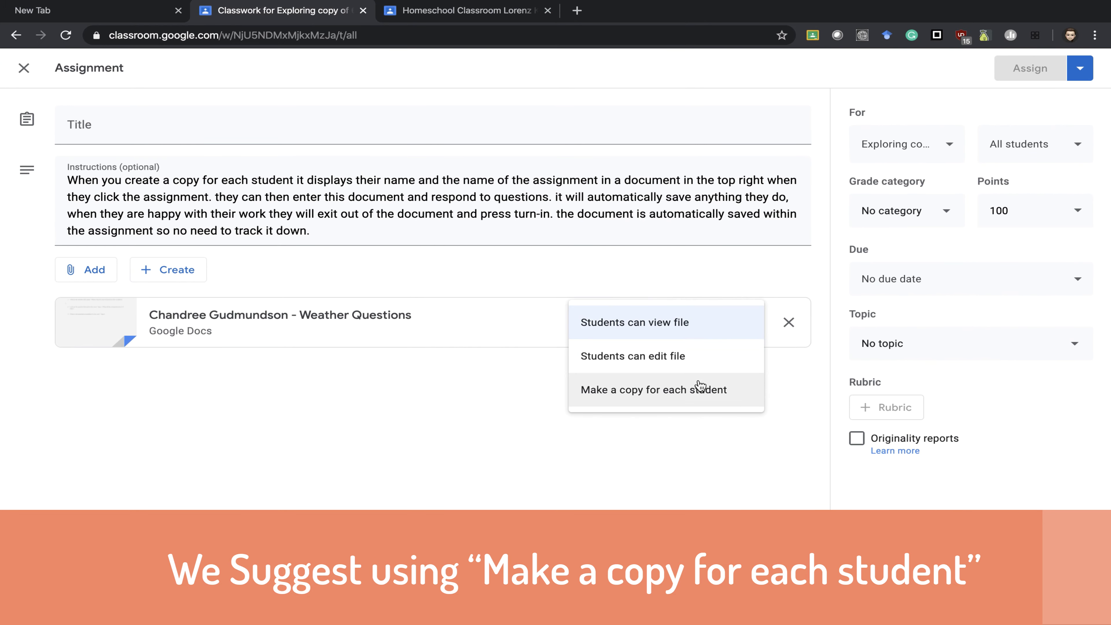
{"action": "left_click", "coordinate": [699, 388]}
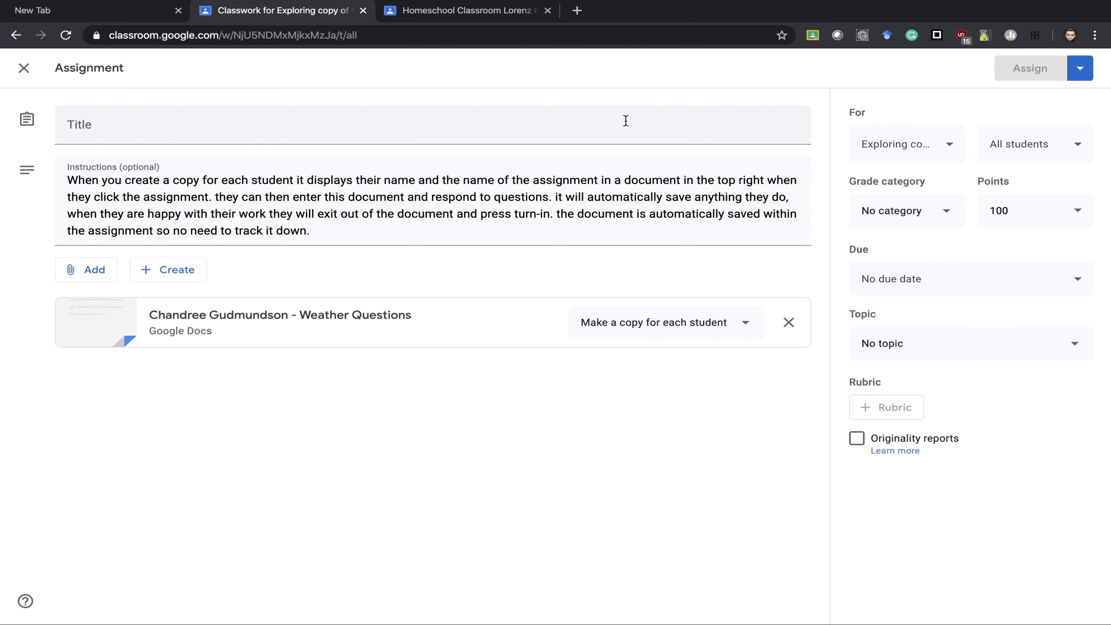
{"action": "left_click", "coordinate": [589, 124]}
{"action": "type", "text": "test"}
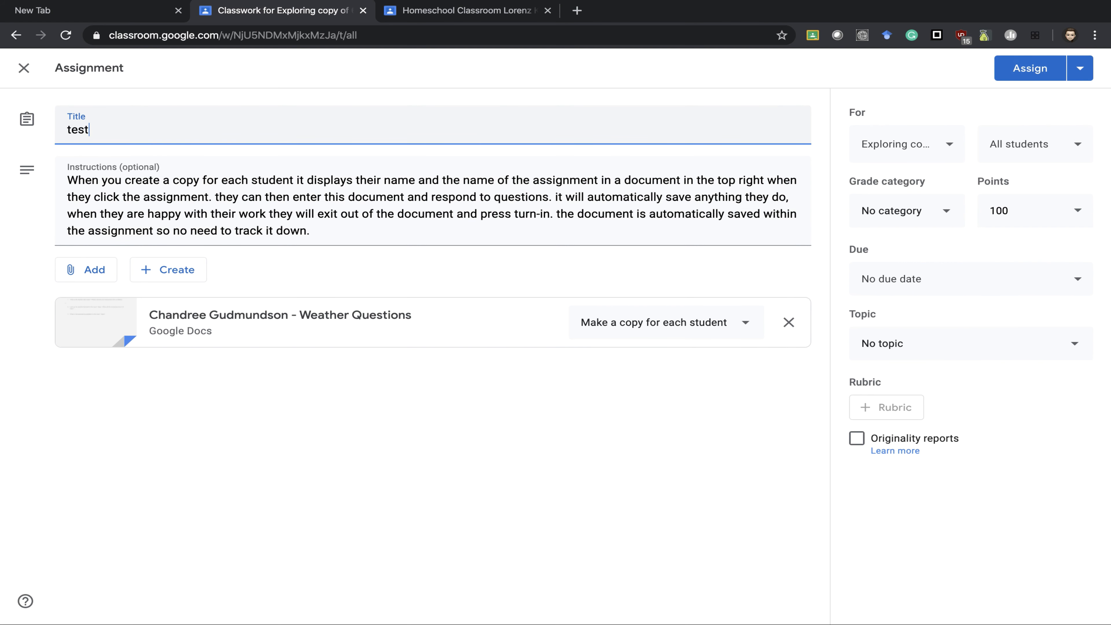
- In Homeschool Classroom's Classwork list, open the Google Doc assignment's details page
{"action": "left_click", "coordinate": [496, 13]}
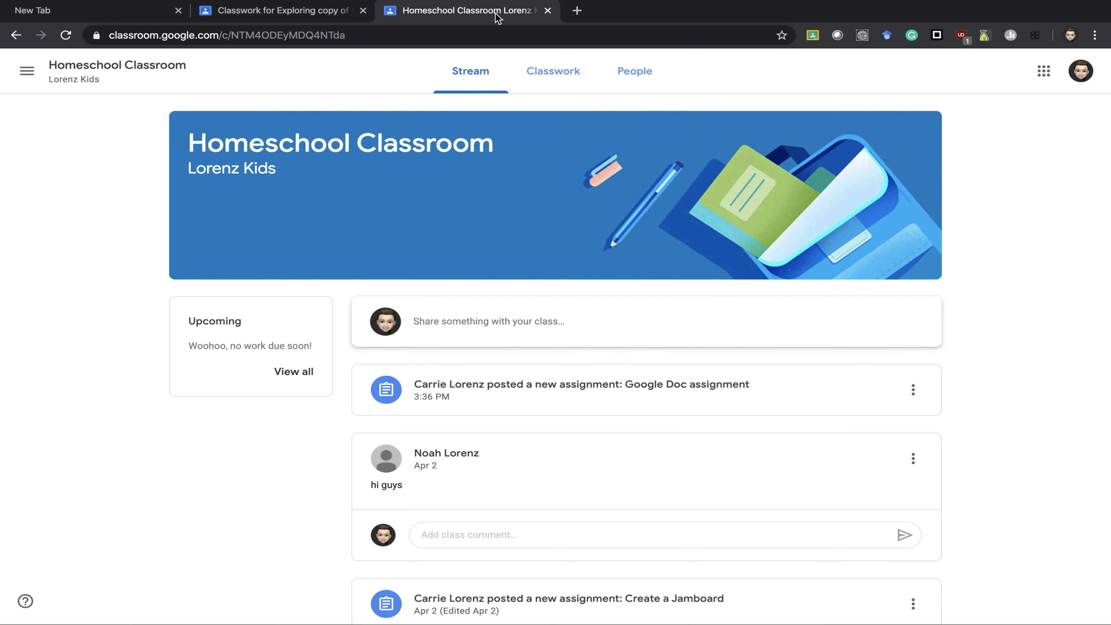
{"action": "left_click", "coordinate": [564, 72]}
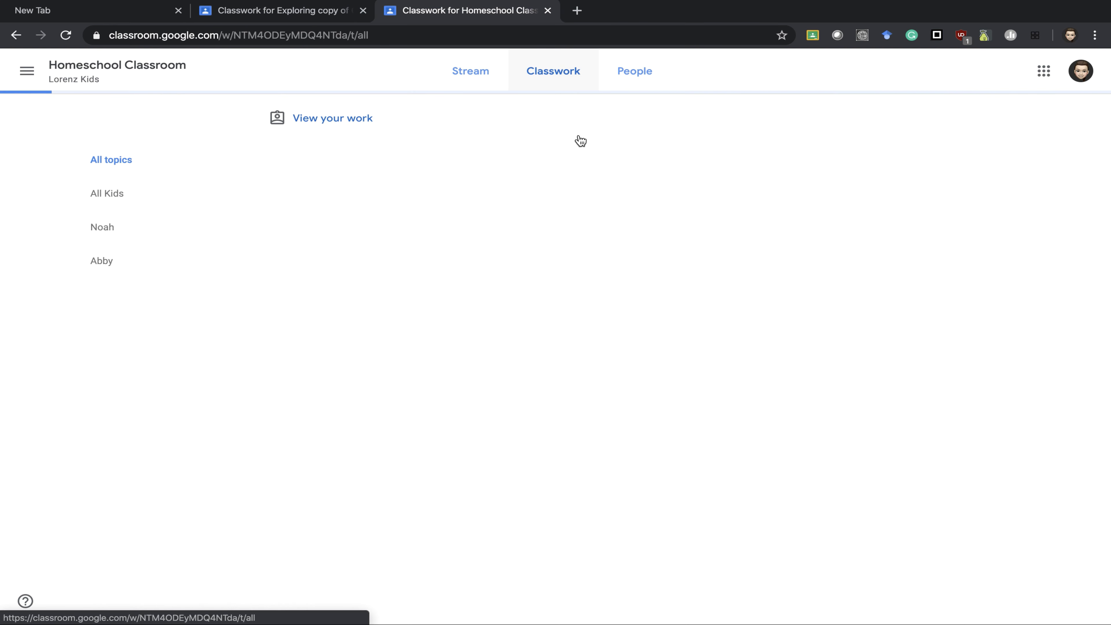
{"action": "left_click", "coordinate": [466, 168]}
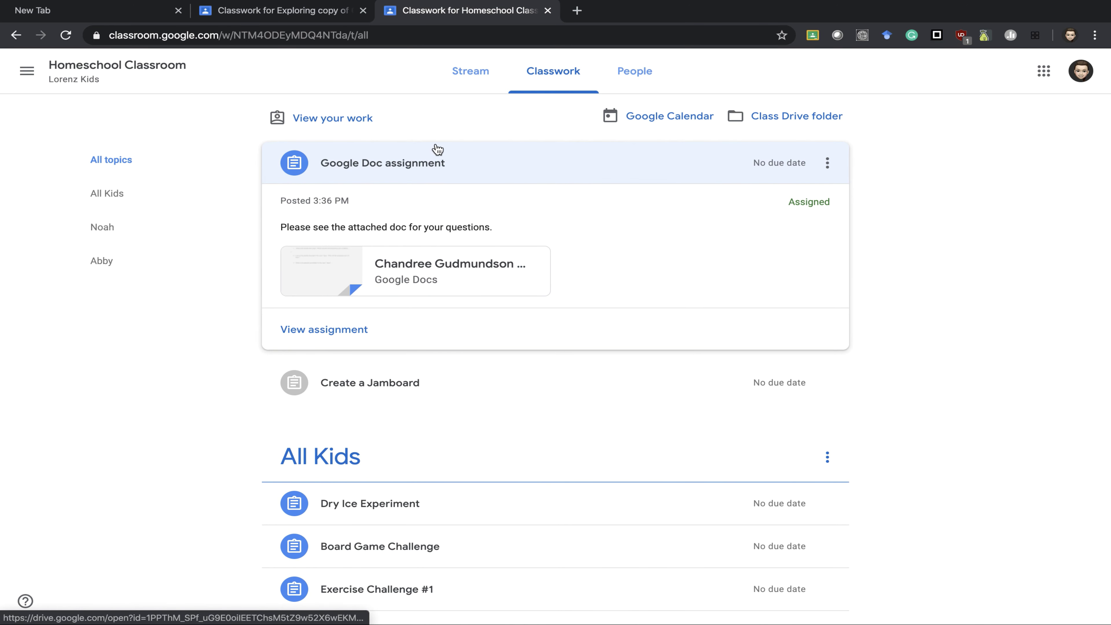
{"action": "left_click", "coordinate": [486, 75]}
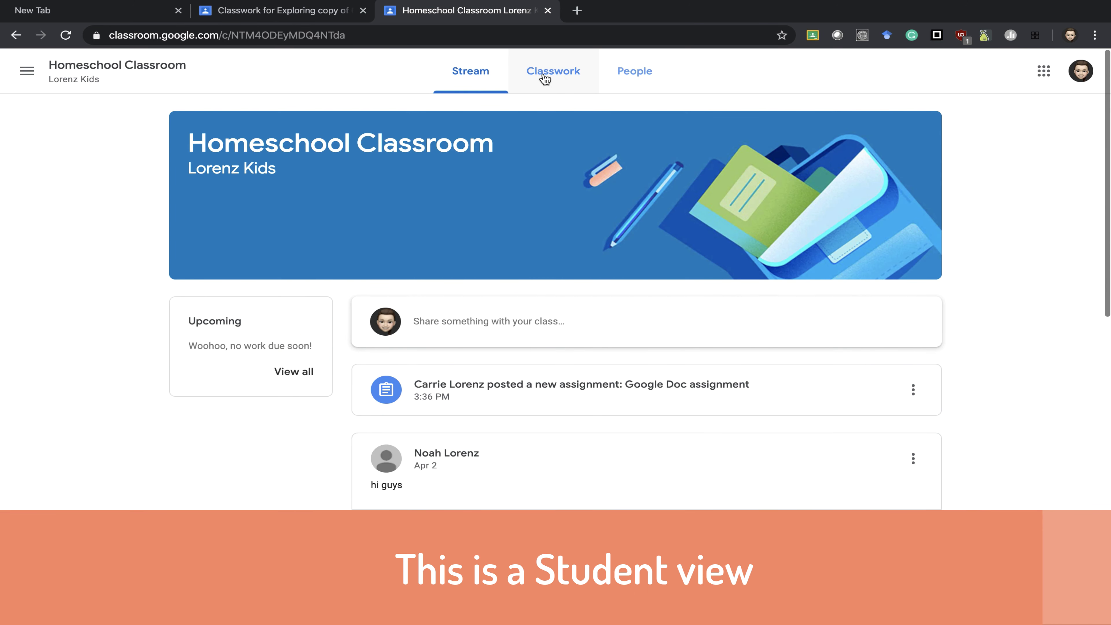
{"action": "left_click", "coordinate": [541, 75]}
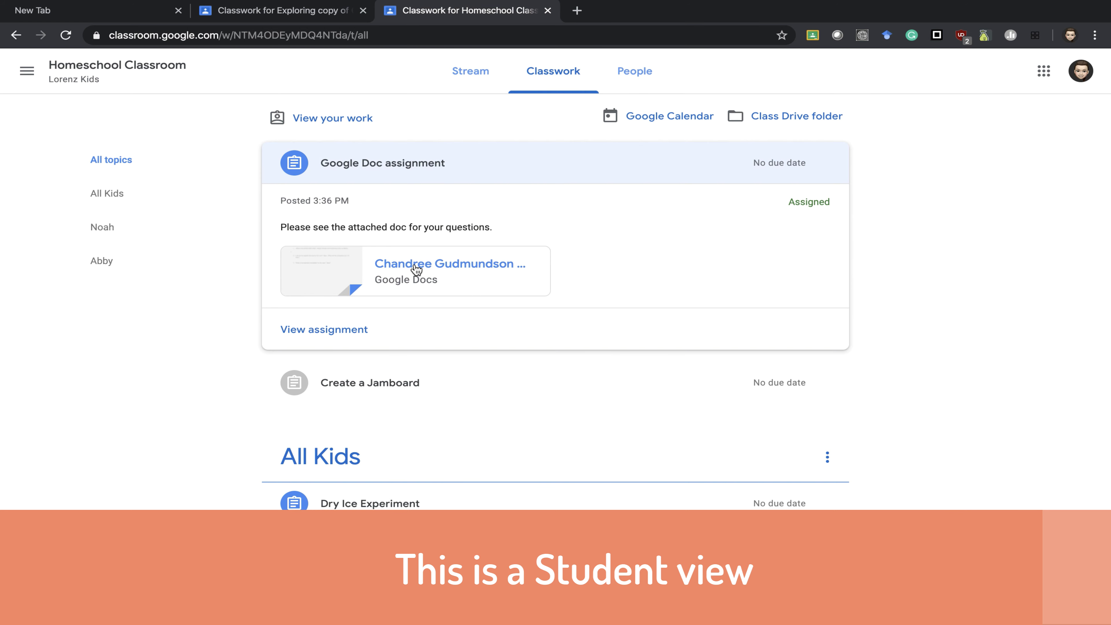
{"action": "left_click", "coordinate": [349, 327]}
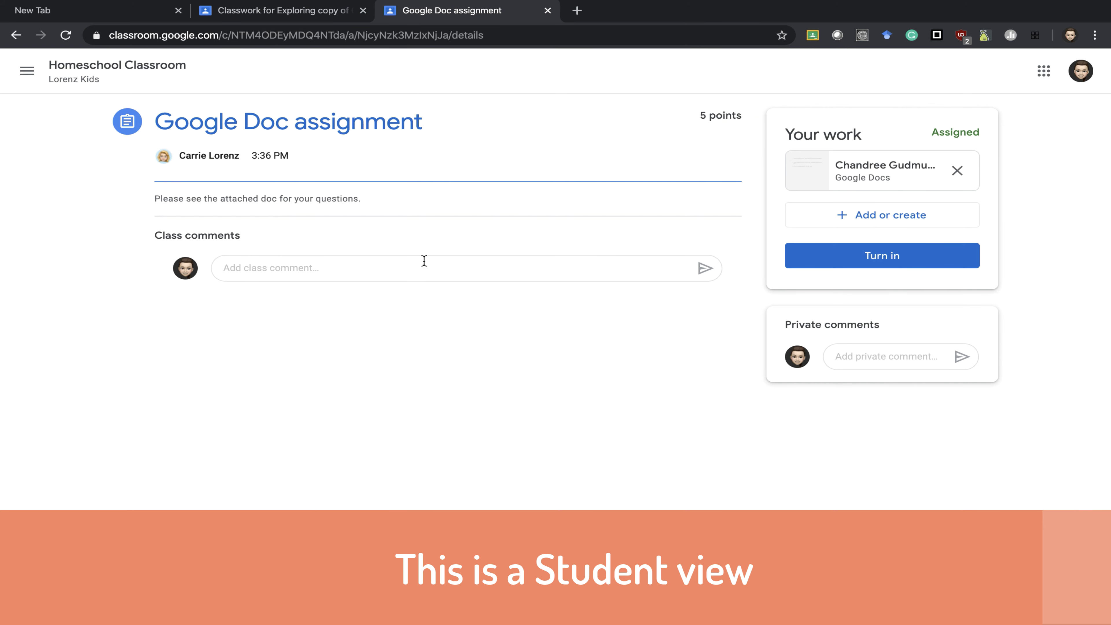
{"action": "left_click_drag", "start_coordinate": [160, 199], "coordinate": [352, 201]}
{"action": "left_click", "coordinate": [349, 230]}
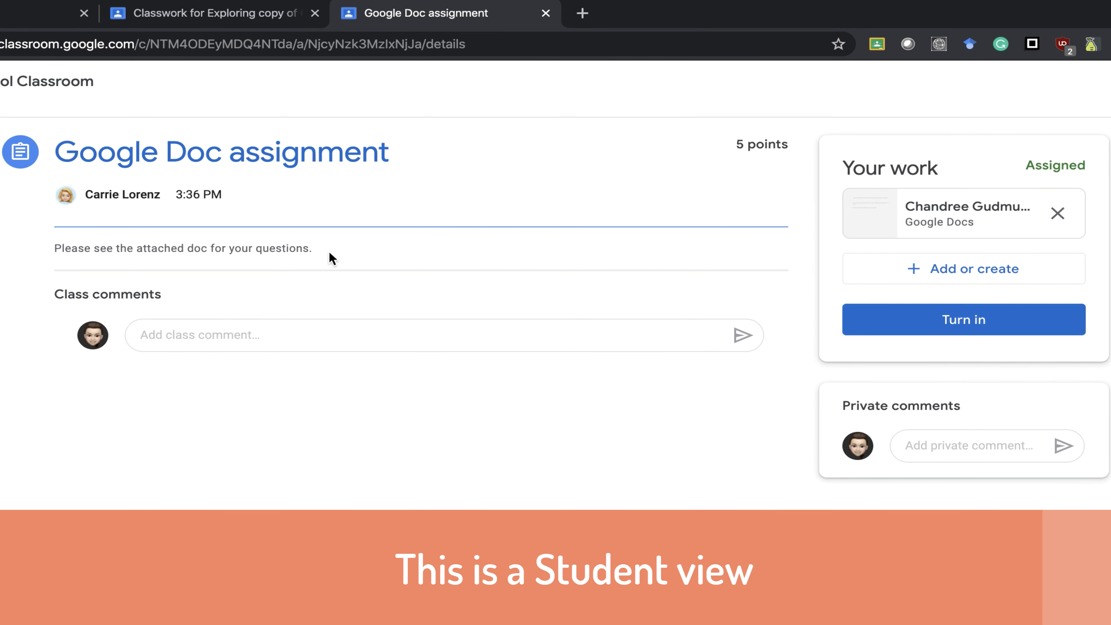
- Write 'My answer' under question 1 of the Weather Questions copy, then close the doc
{"action": "left_click", "coordinate": [937, 216]}
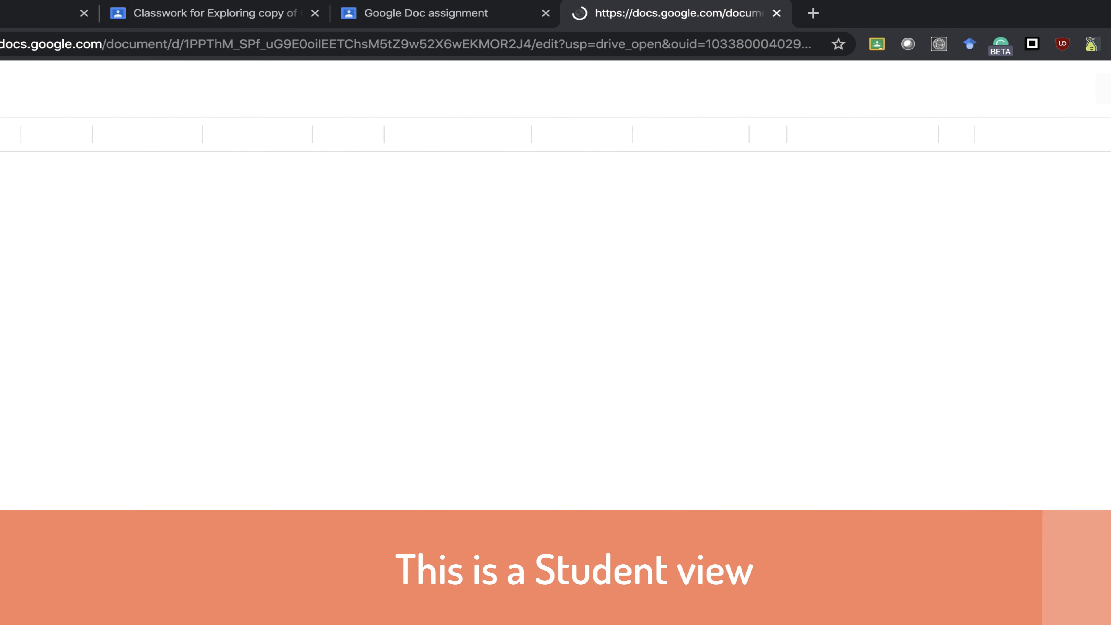
{"action": "left_click", "coordinate": [283, 338]}
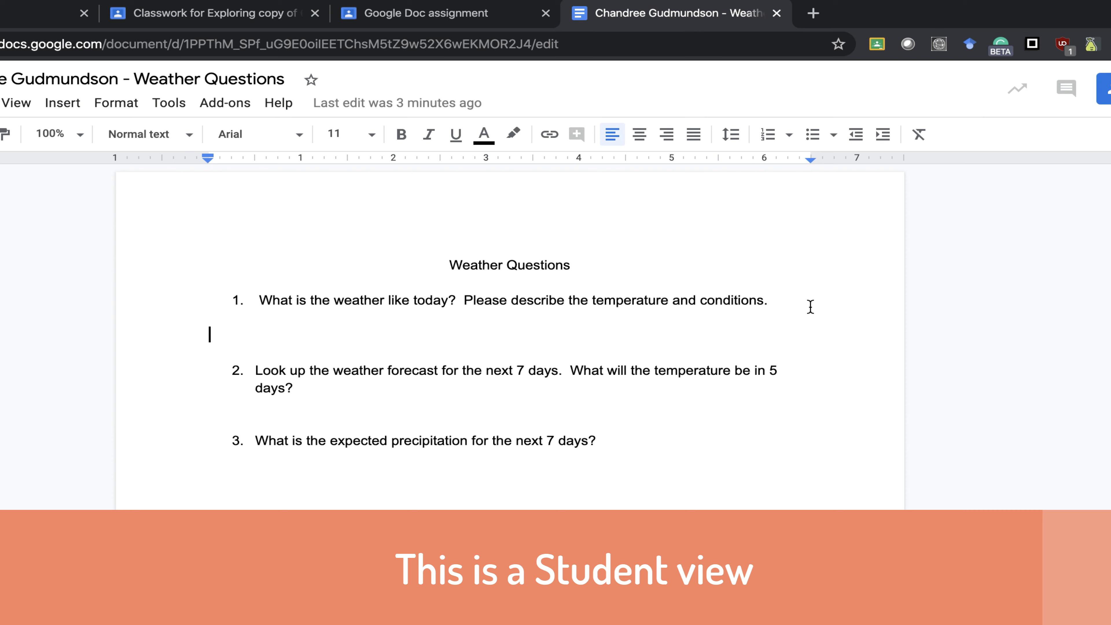
{"action": "type", "text": "My answer"}
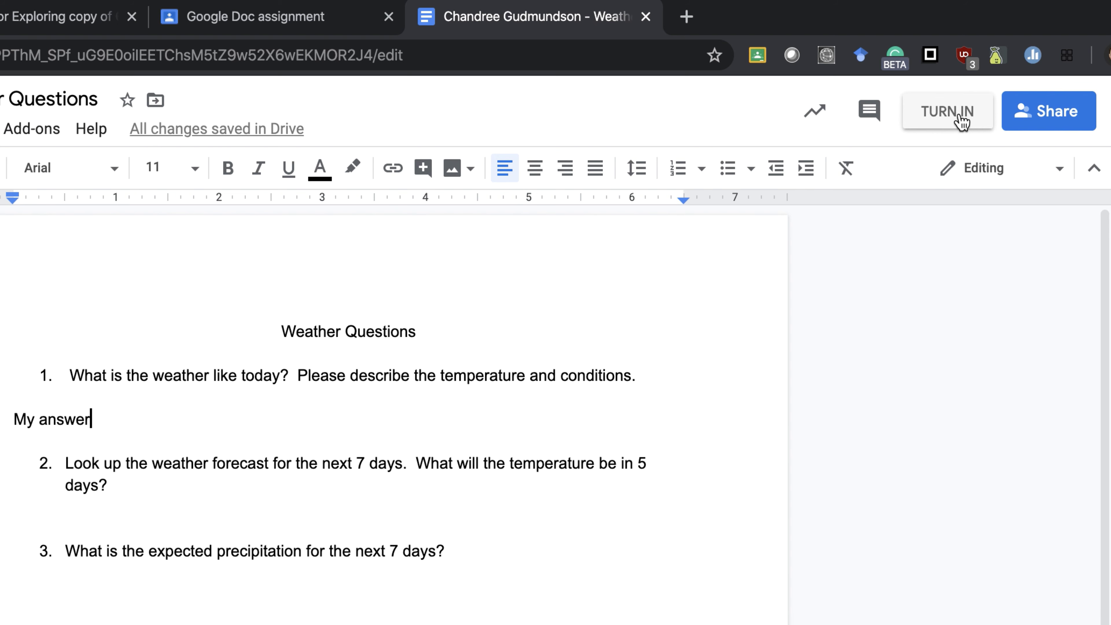
{"action": "left_click", "coordinate": [645, 17]}
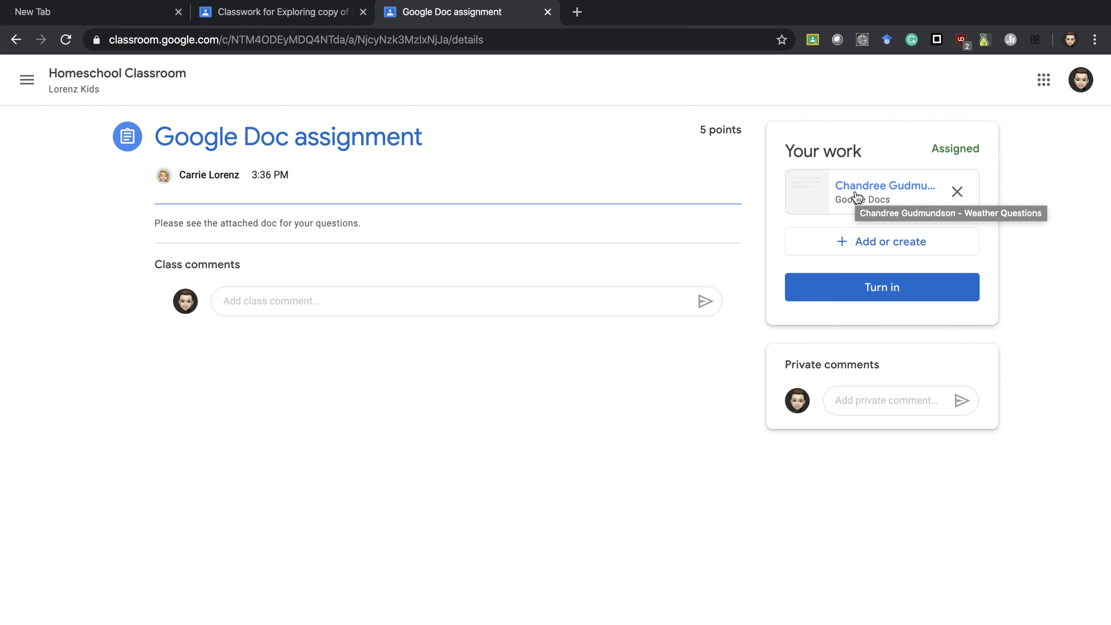
- Turn in the Weather Questions copy for the Google Doc assignment and confirm the submission
{"action": "left_click", "coordinate": [847, 289]}
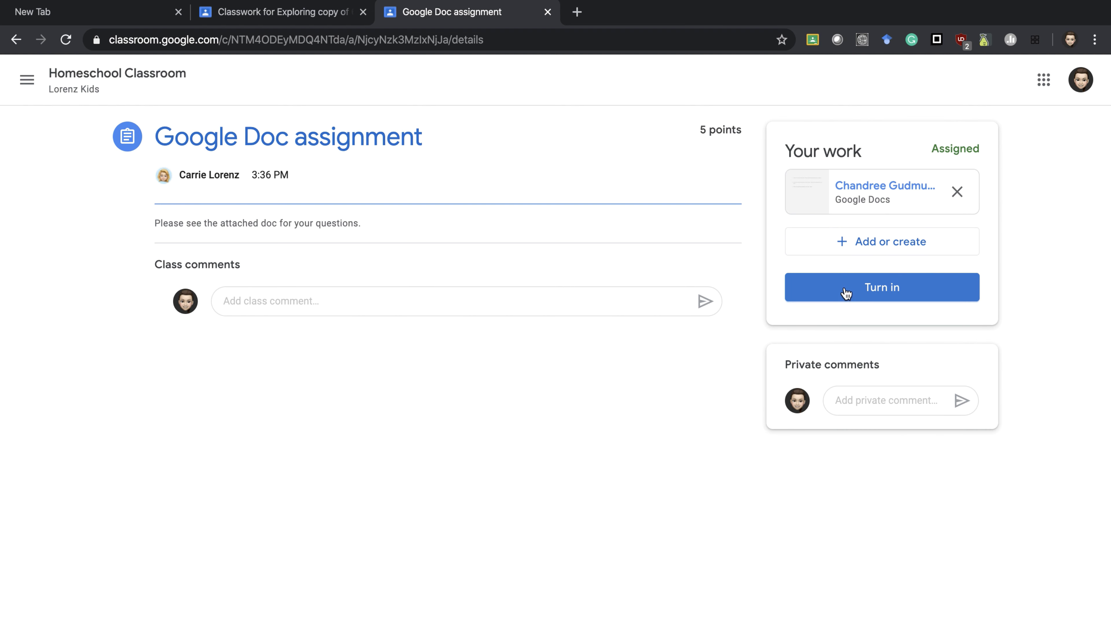
{"action": "left_click", "coordinate": [844, 249]}
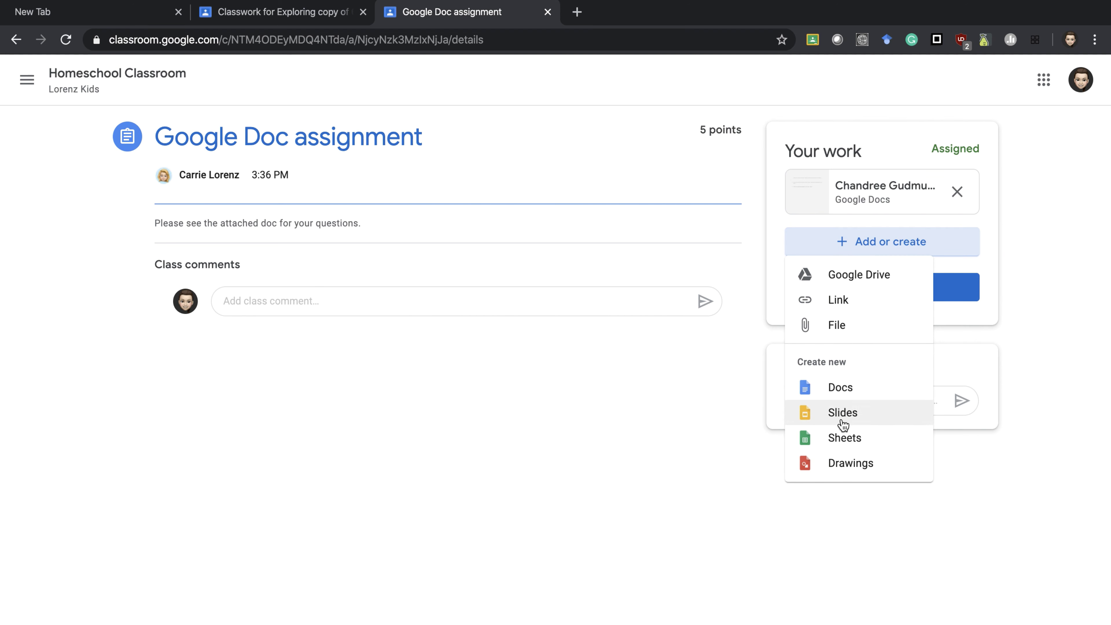
{"action": "left_click", "coordinate": [666, 474]}
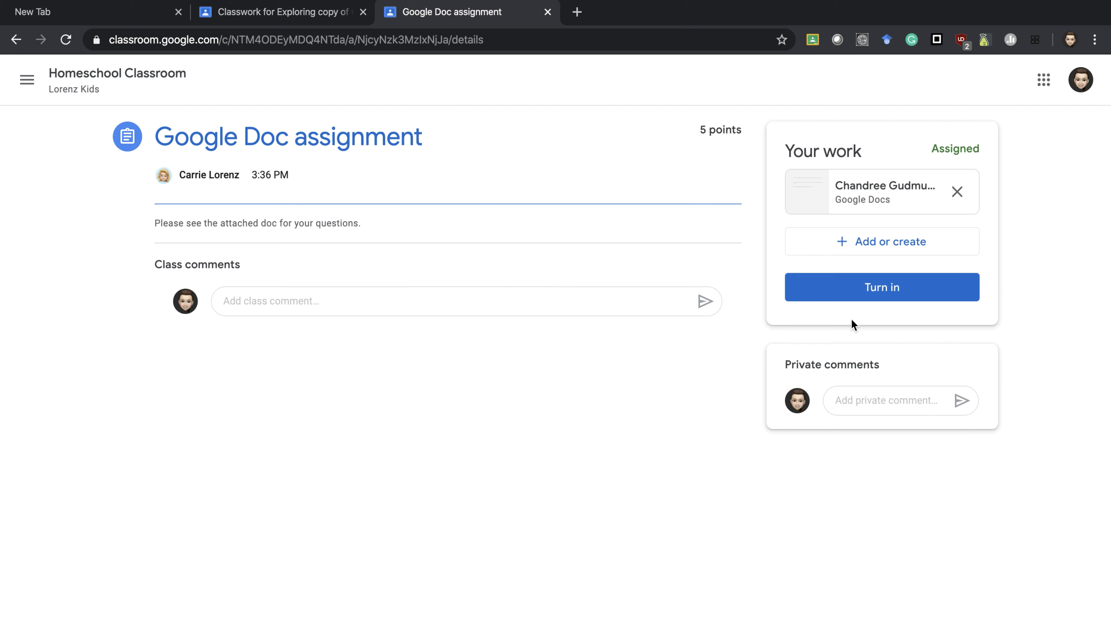
{"action": "left_click", "coordinate": [856, 293]}
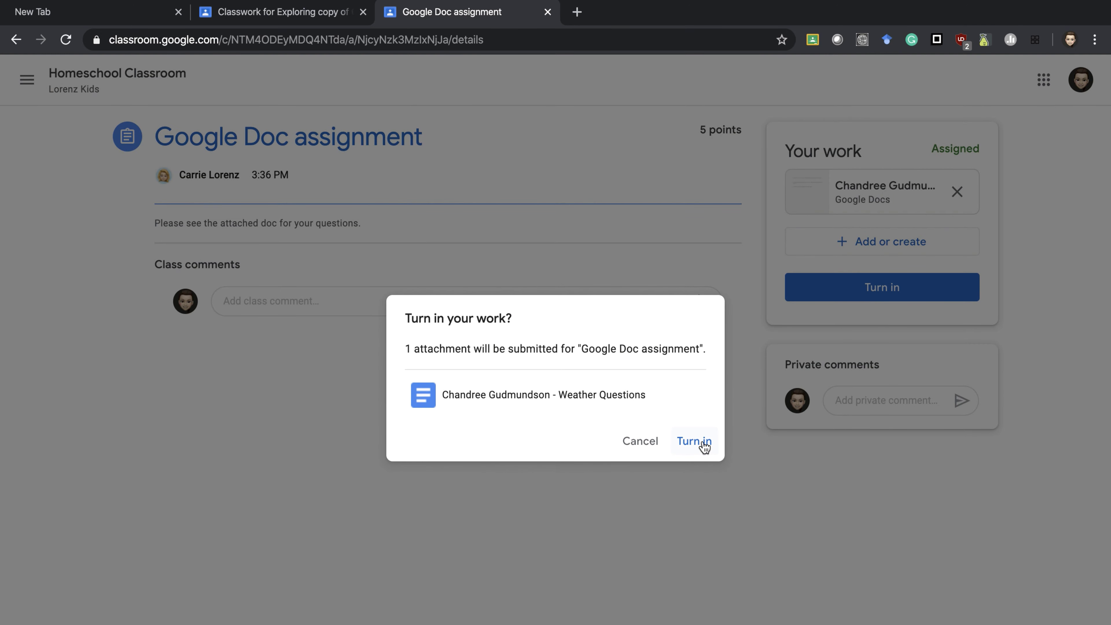
{"action": "left_click", "coordinate": [702, 441]}
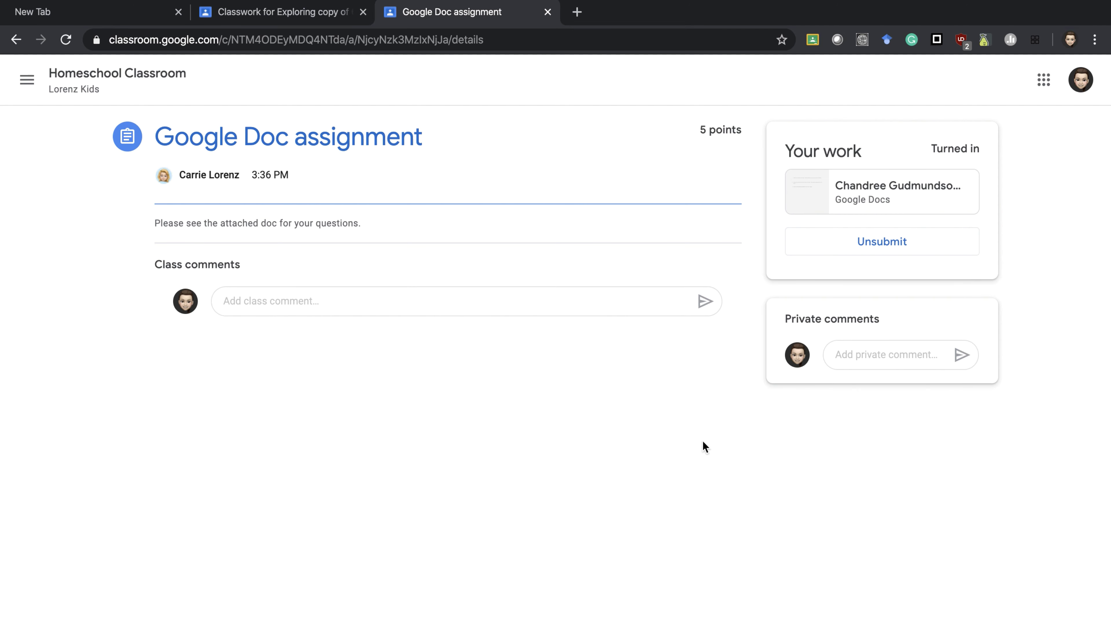
{"action": "left_click", "coordinate": [852, 351]}
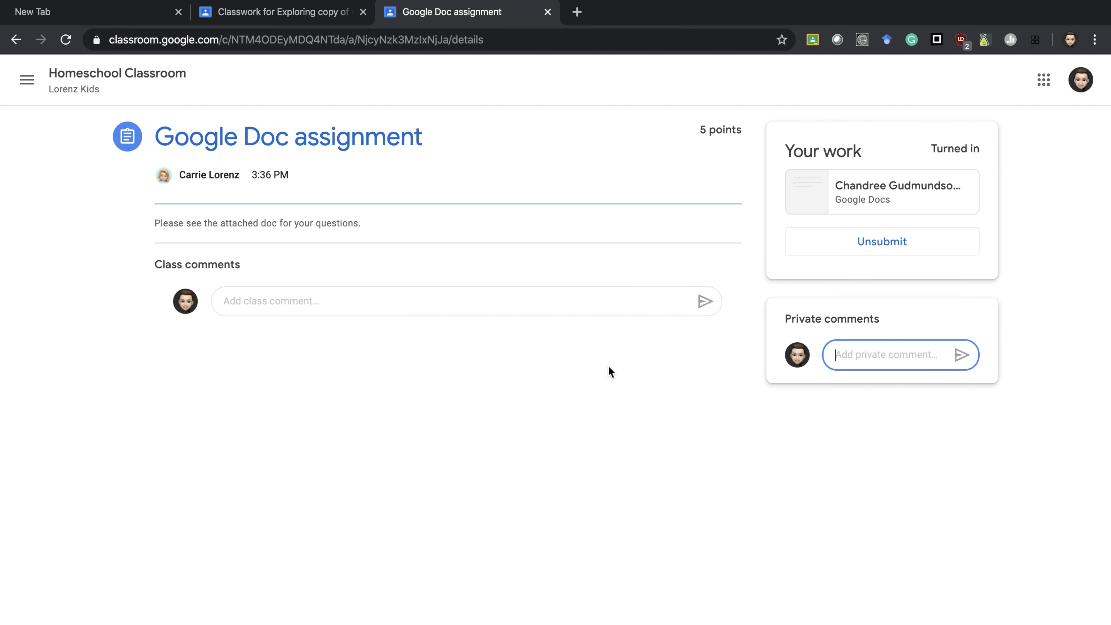
- From the Classwork list, open the Dry Ice Experiment assignment and its SUBZERO SCIENCE link
{"action": "left_click", "coordinate": [181, 75]}
{"action": "scroll", "coordinate": [512, 490], "scroll_direction": "down", "scroll_amount": 5}
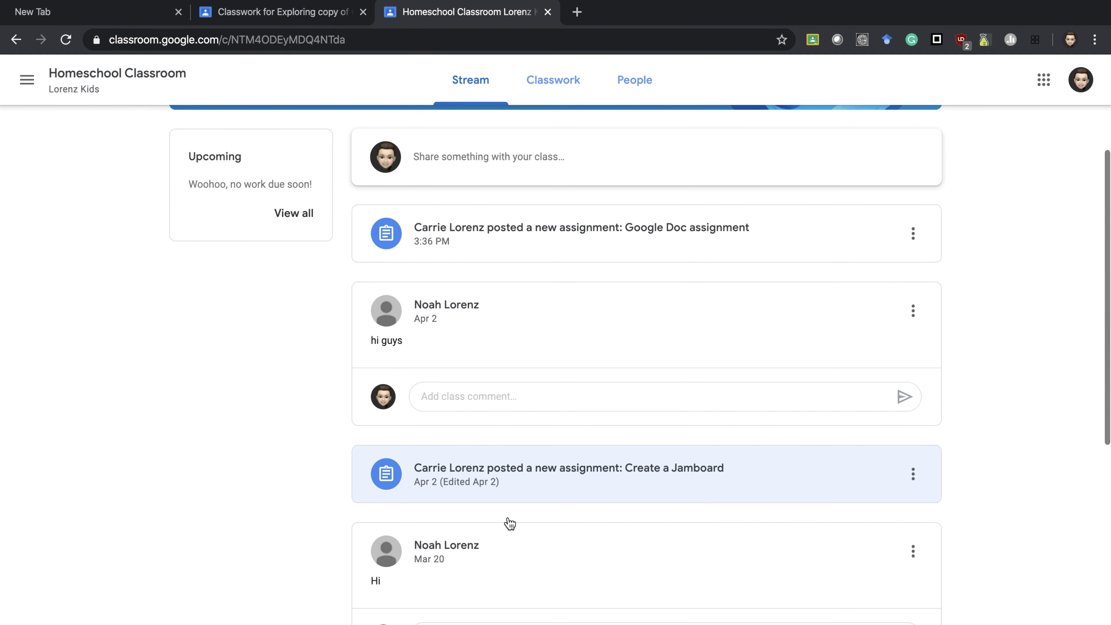
{"action": "scroll", "coordinate": [505, 437], "scroll_direction": "up", "scroll_amount": 5}
{"action": "left_click", "coordinate": [564, 81]}
{"action": "scroll", "coordinate": [486, 526], "scroll_direction": "down", "scroll_amount": 3}
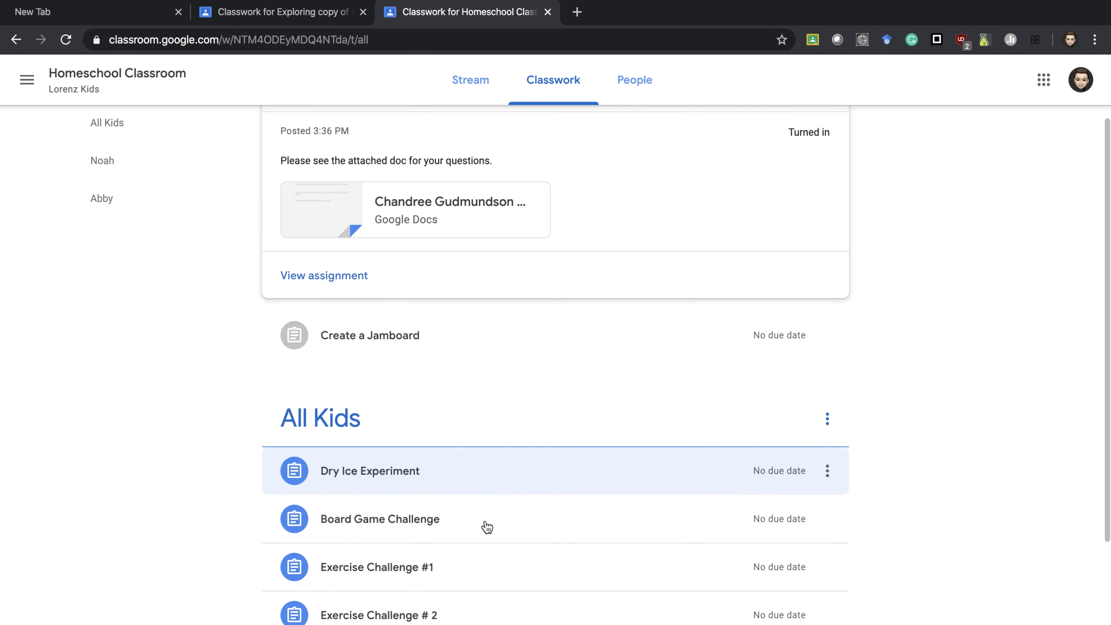
{"action": "left_click", "coordinate": [416, 440]}
{"action": "left_click", "coordinate": [333, 448]}
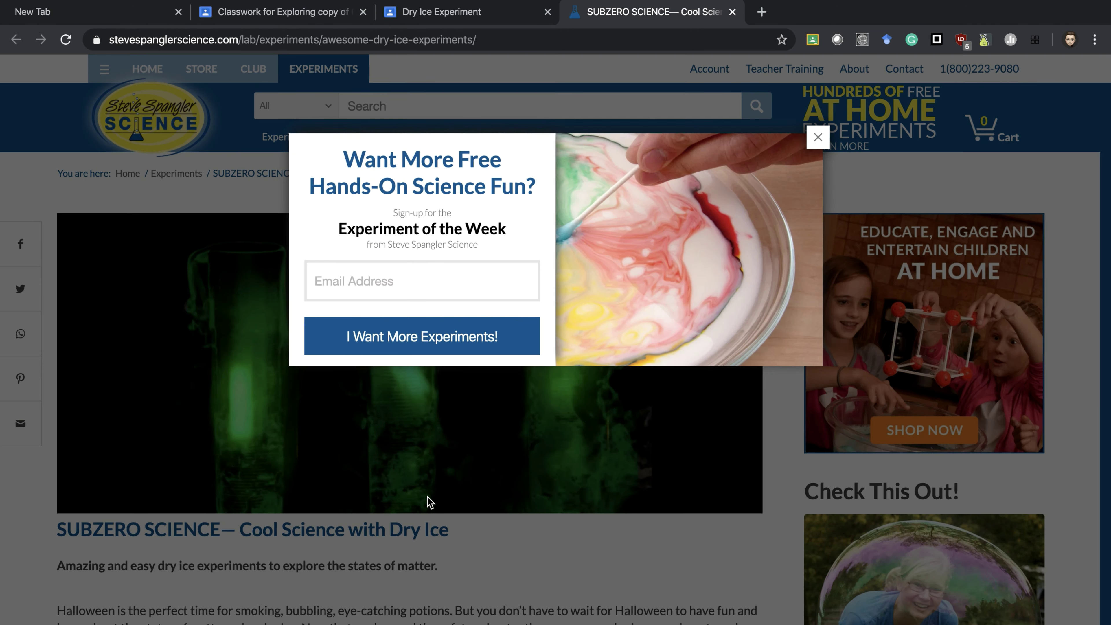
- Dismiss the newsletter popup, skim the dry ice experiments page, and close it
{"action": "left_click", "coordinate": [817, 137]}
{"action": "scroll", "coordinate": [541, 513], "scroll_direction": "down", "scroll_amount": 6}
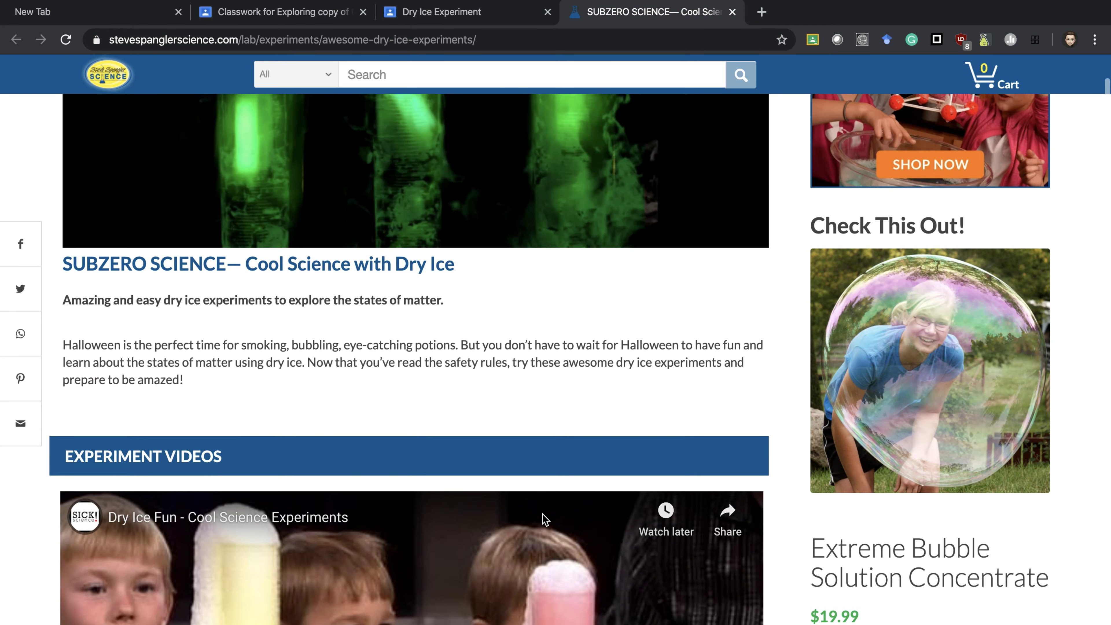
{"action": "scroll", "coordinate": [544, 519], "scroll_direction": "up", "scroll_amount": 6}
{"action": "left_click", "coordinate": [731, 12]}
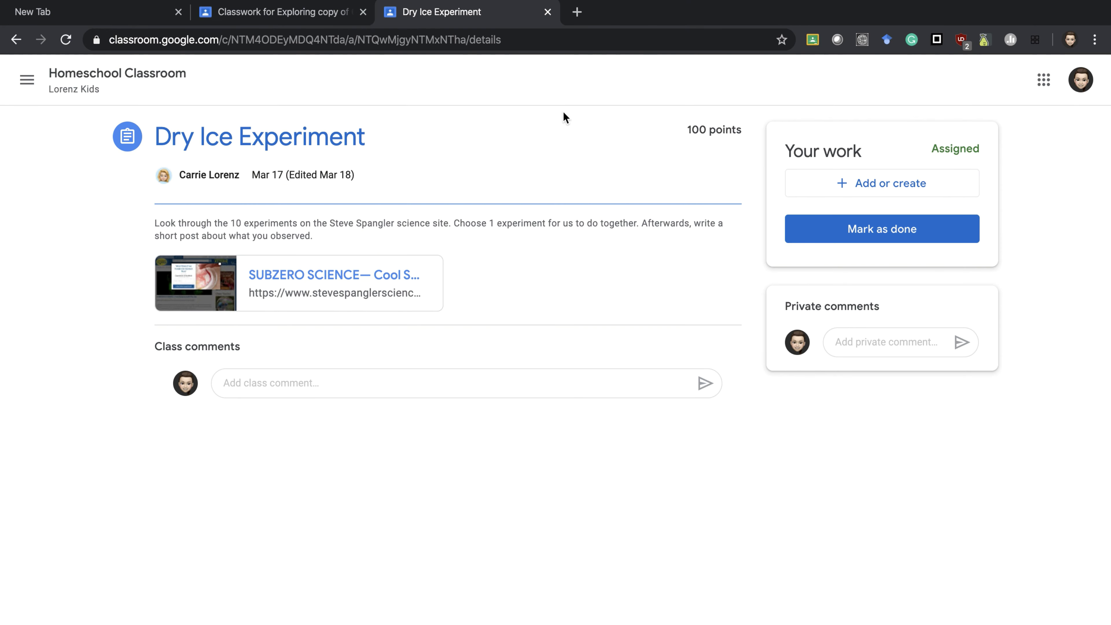
- Create a new Google Doc as Dry Ice Experiment work, type 'hfsa' in it, and close it
{"action": "left_click", "coordinate": [843, 187]}
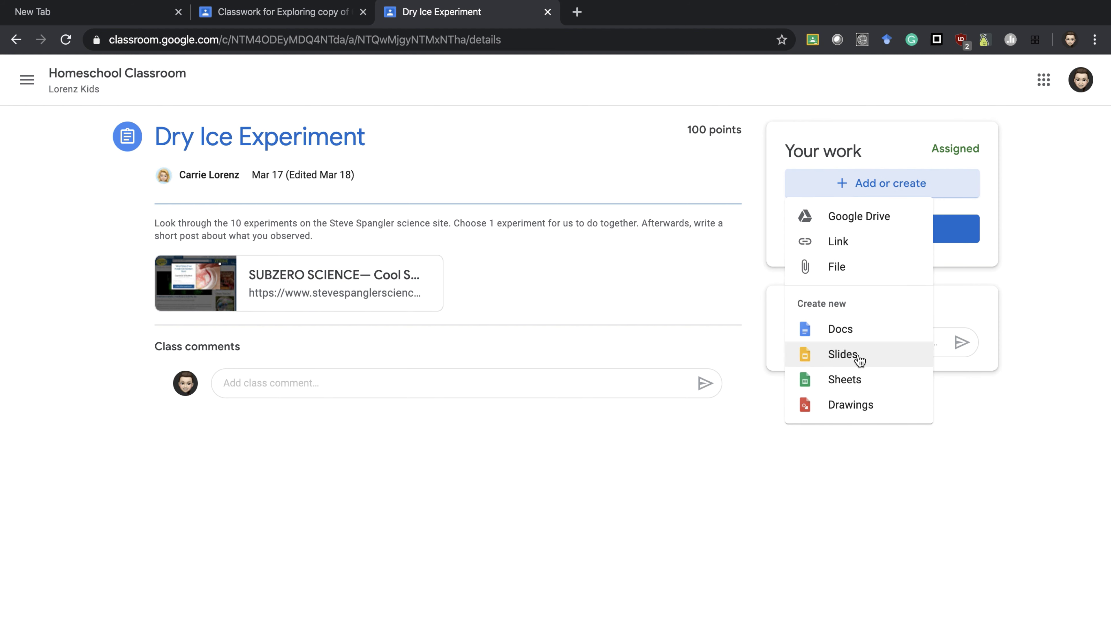
{"action": "left_click", "coordinate": [878, 337]}
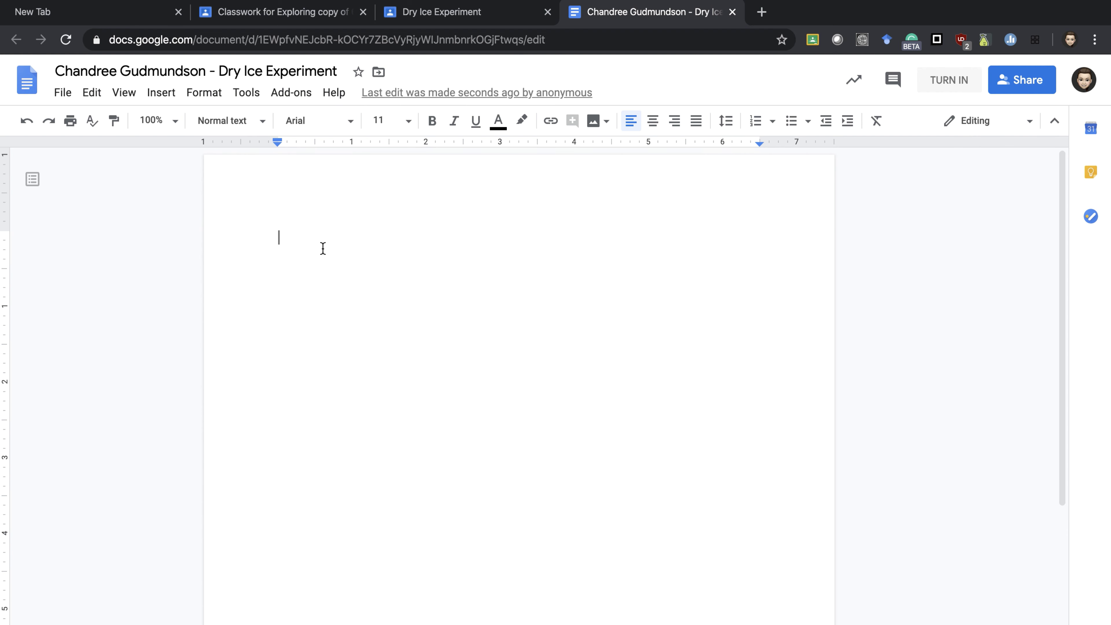
{"action": "type", "text": "hfsa"}
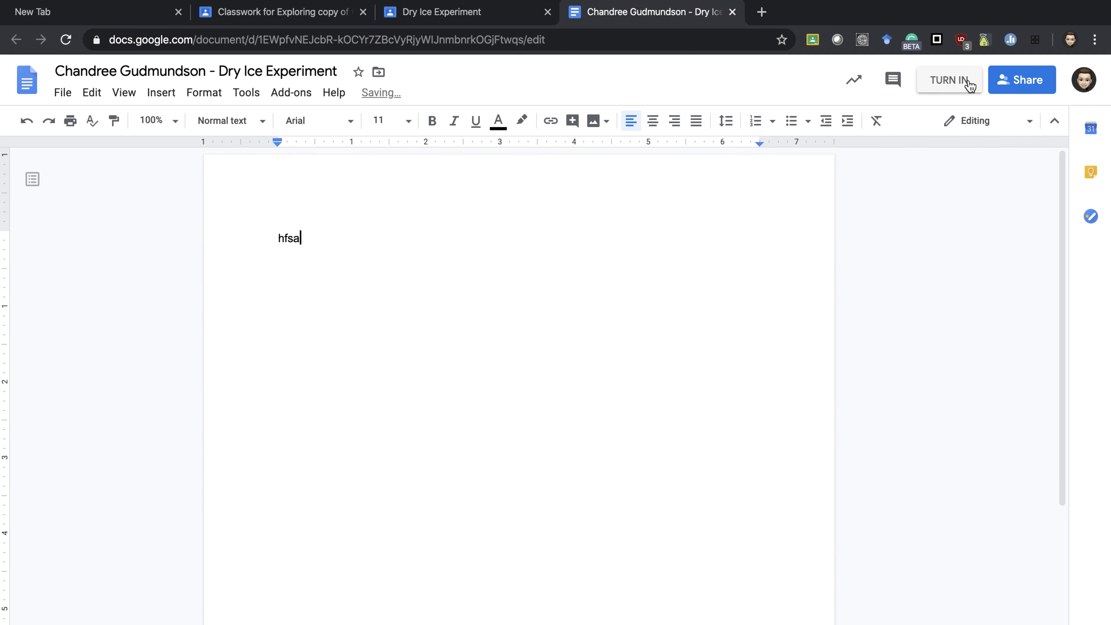
{"action": "left_click", "coordinate": [732, 12]}
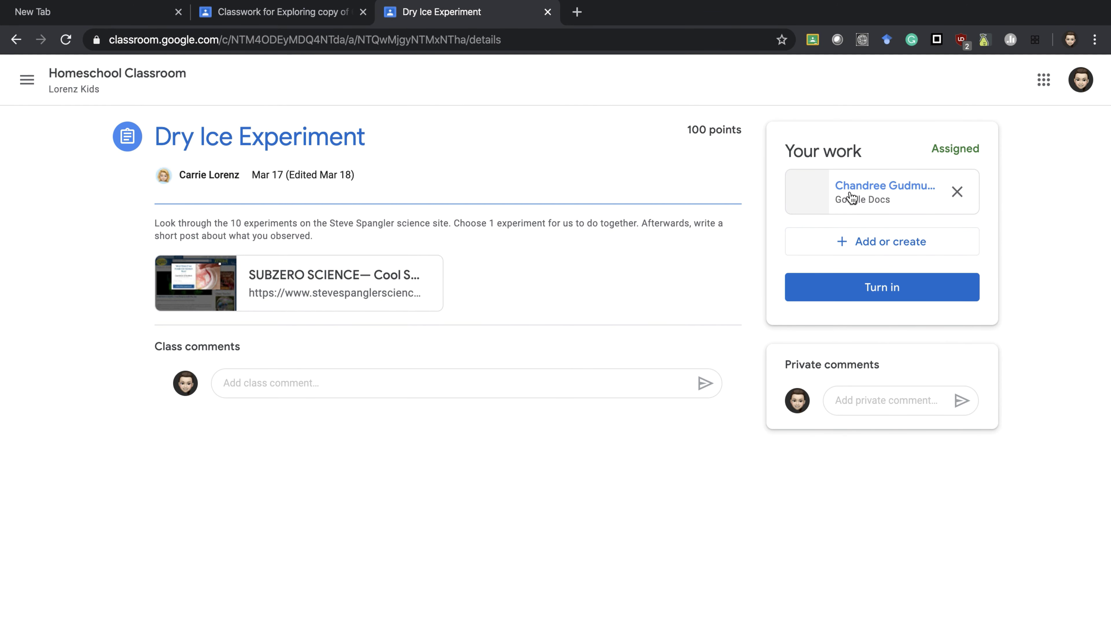
{"action": "left_click", "coordinate": [860, 245]}
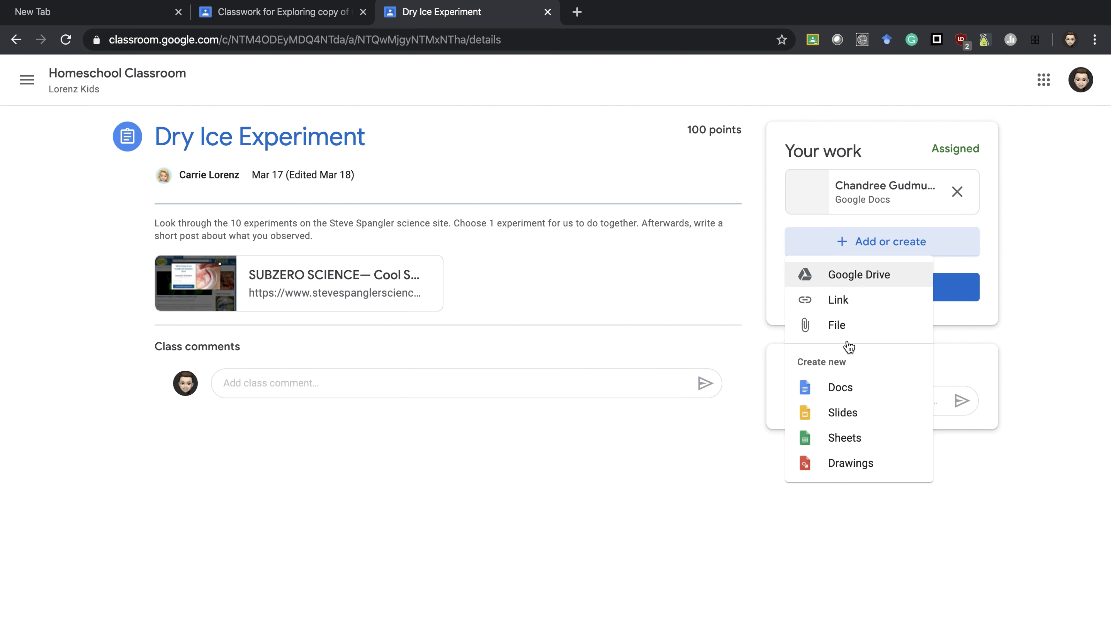
{"action": "left_click", "coordinate": [636, 602]}
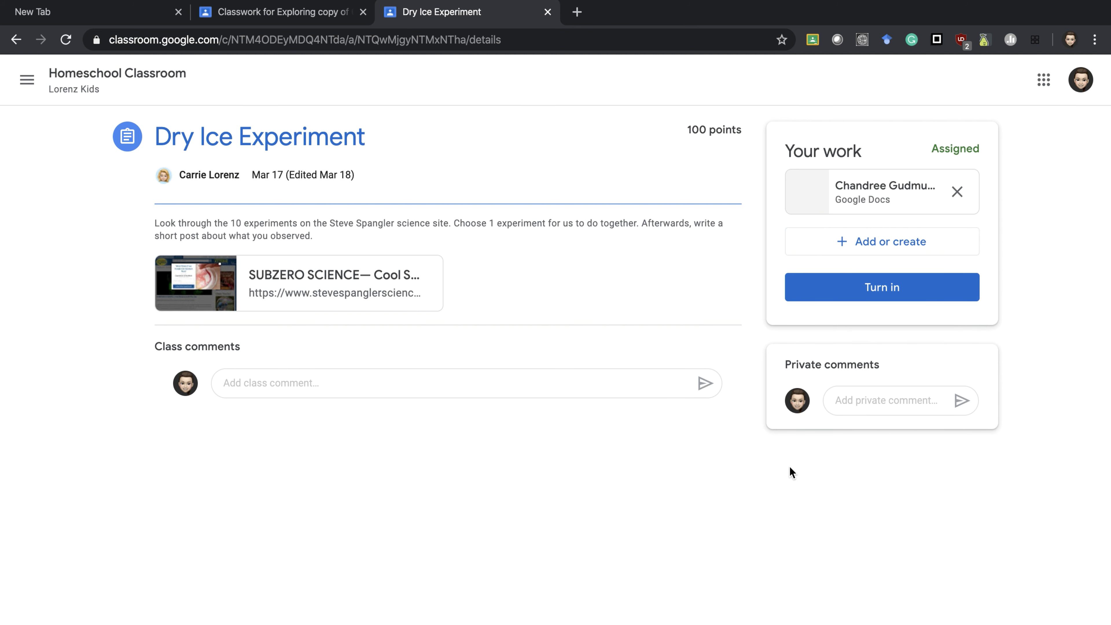